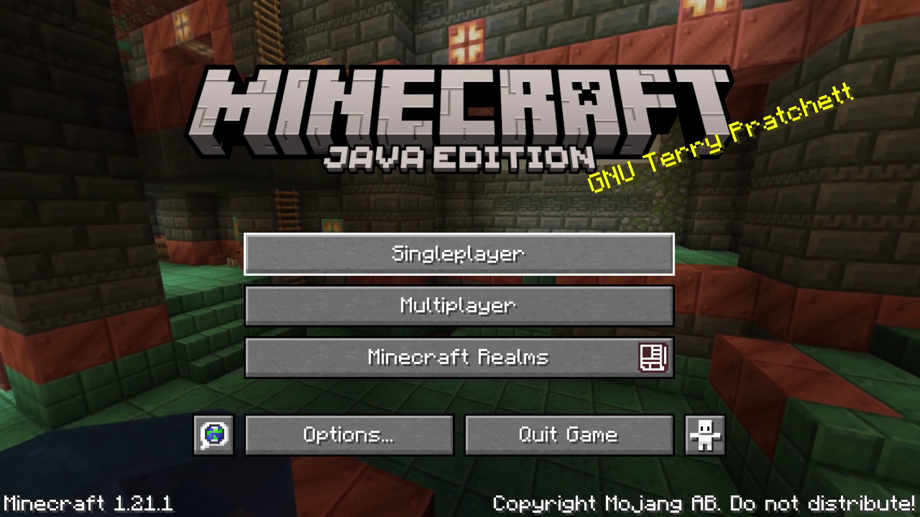
Step: Quit Minecraft from its title screen and switch to the Google page in Chrome
key(Down)
key(Down)
key(Down)
click(612, 435)
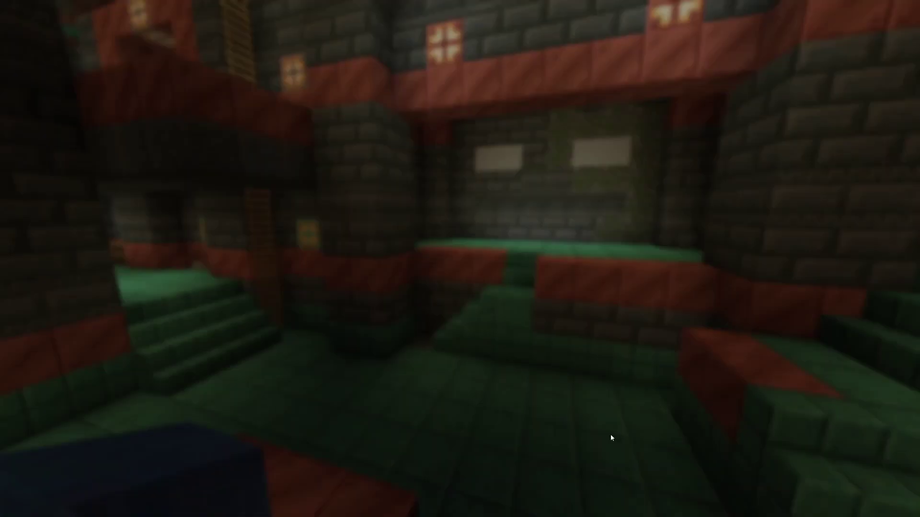
click(516, 504)
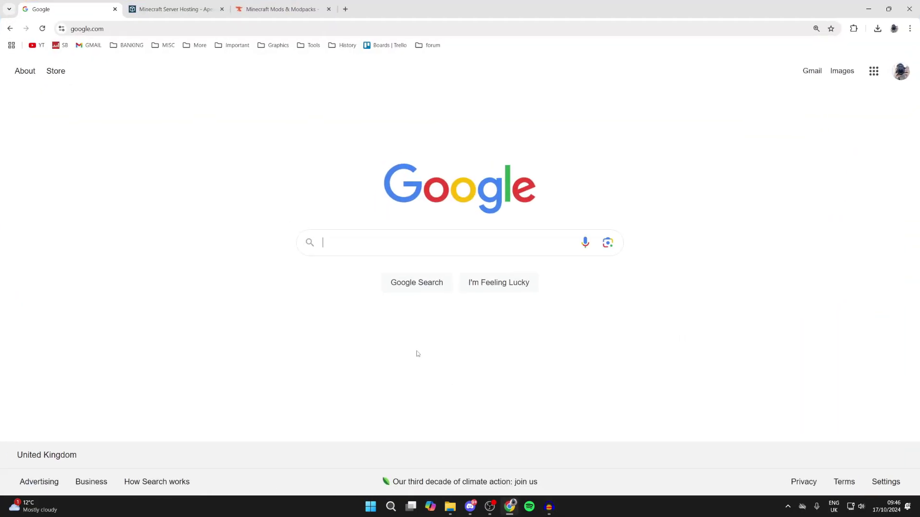
text(fabric)
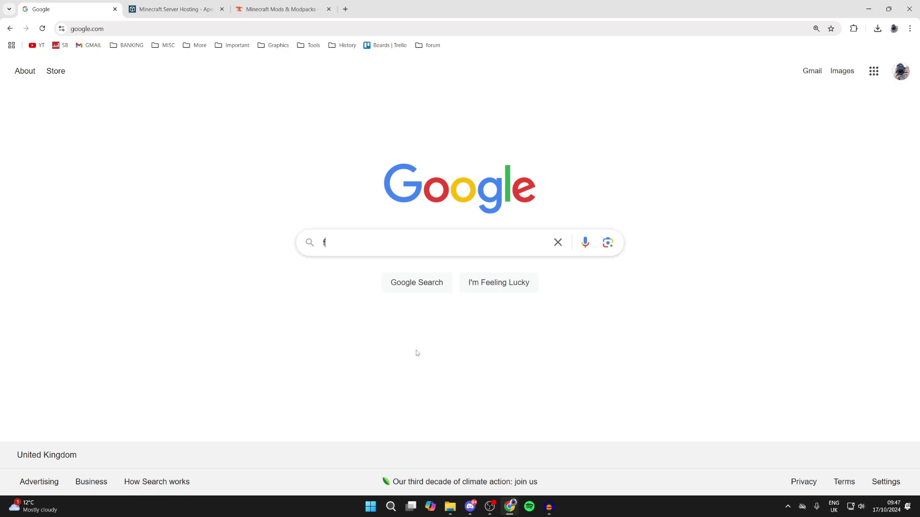
key(Return)
key(alt+Left)
Step: Search Google for "minecraft fabric"
click(321, 248)
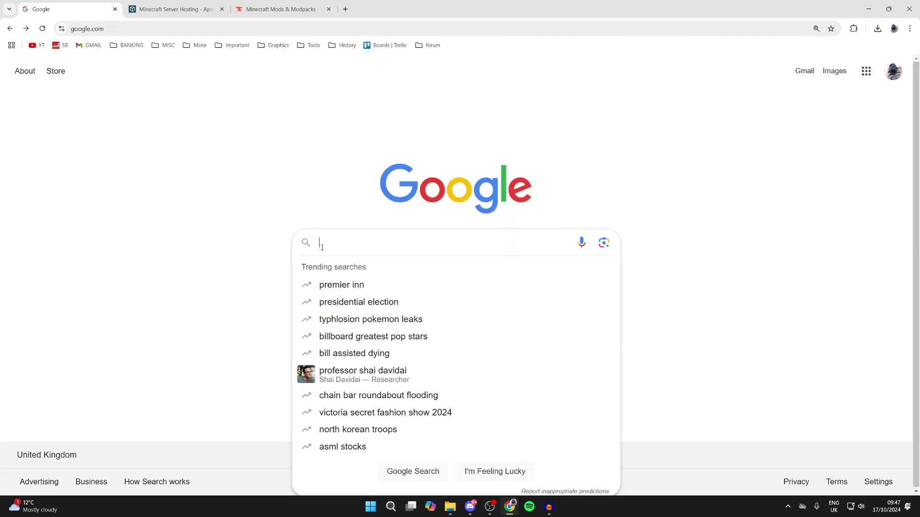
text(minecraft)
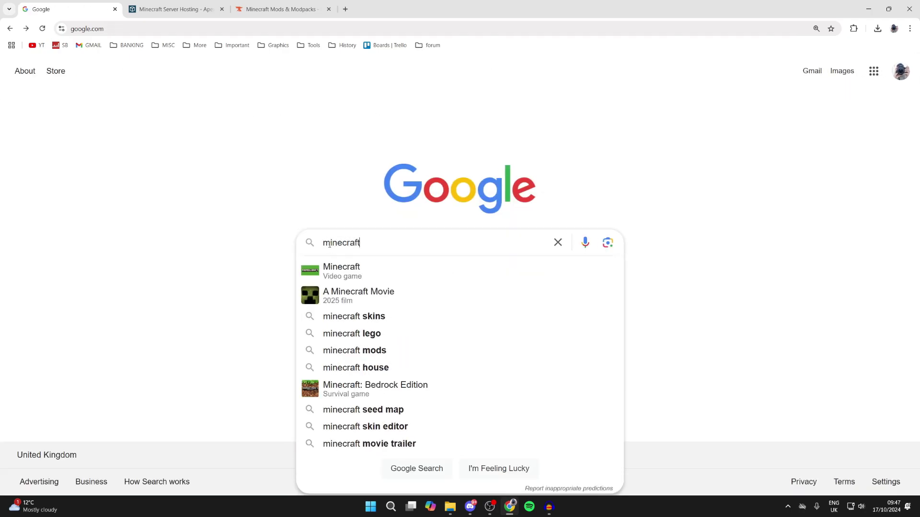
text( fabric)
key(Return)
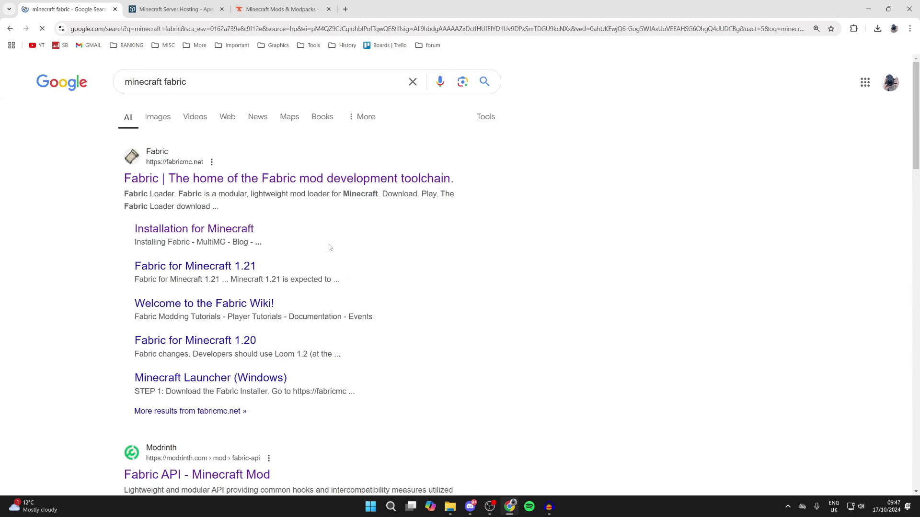
Step: Open the Fabric home page from the results and download the Fabric installer for Windows
click(229, 180)
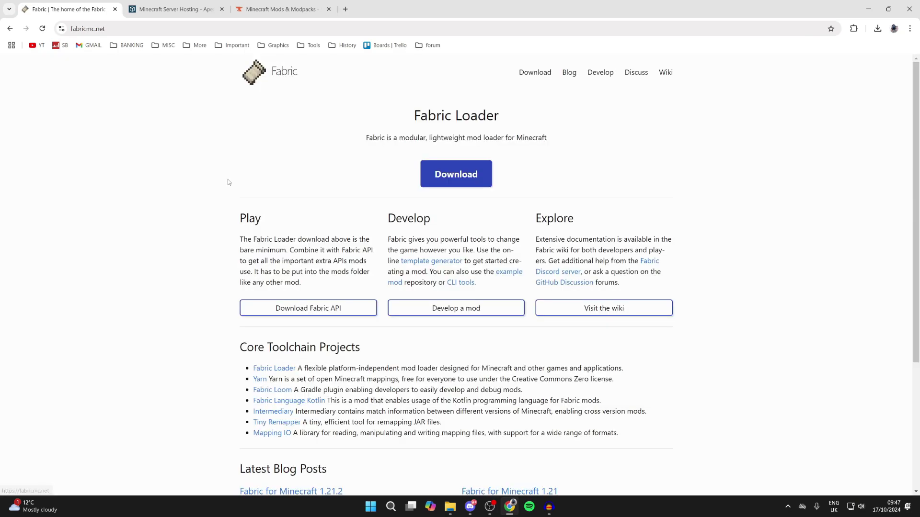
click(426, 184)
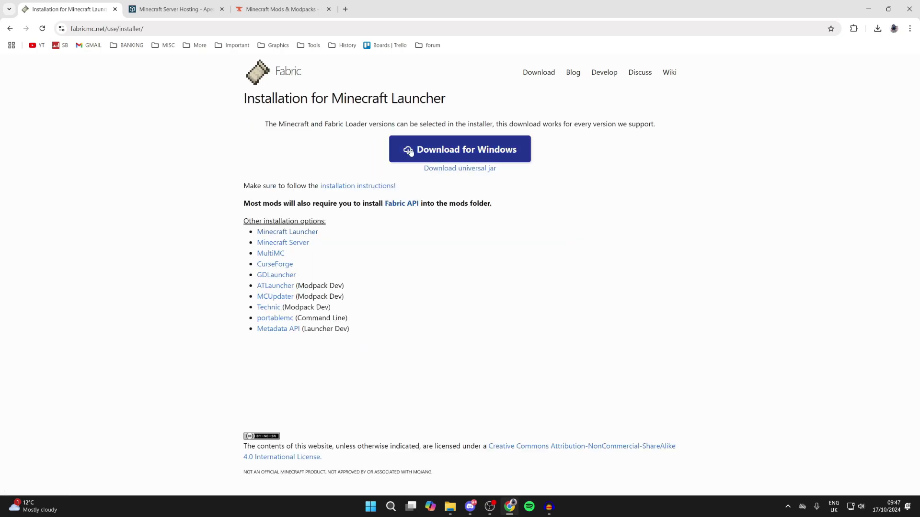
click(461, 151)
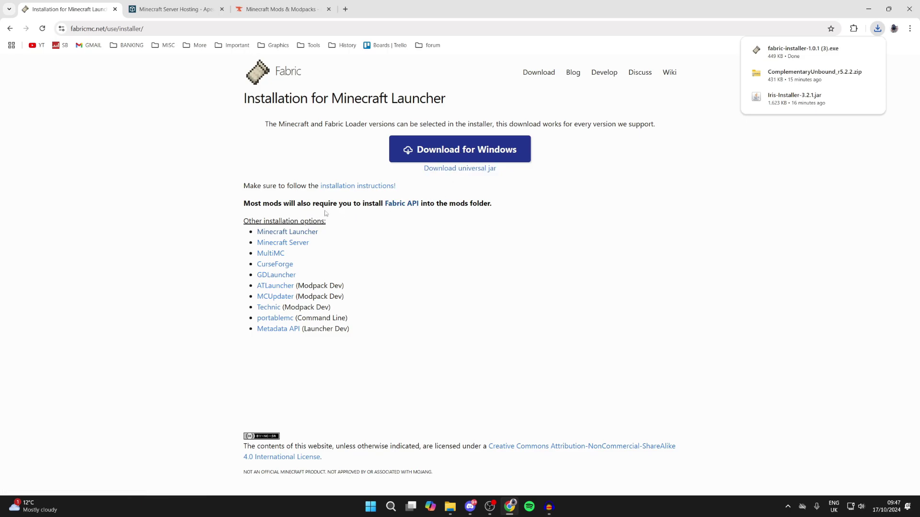
Step: Follow the Fabric API link and download the Fabric API 0.106.0+1.21.1 release file from CurseForge
drag(254, 203, 367, 207)
click(404, 204)
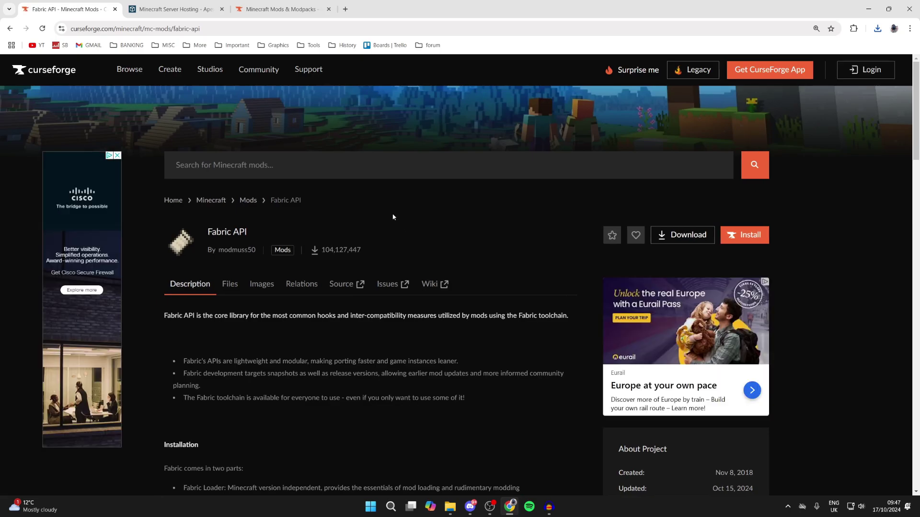
click(231, 285)
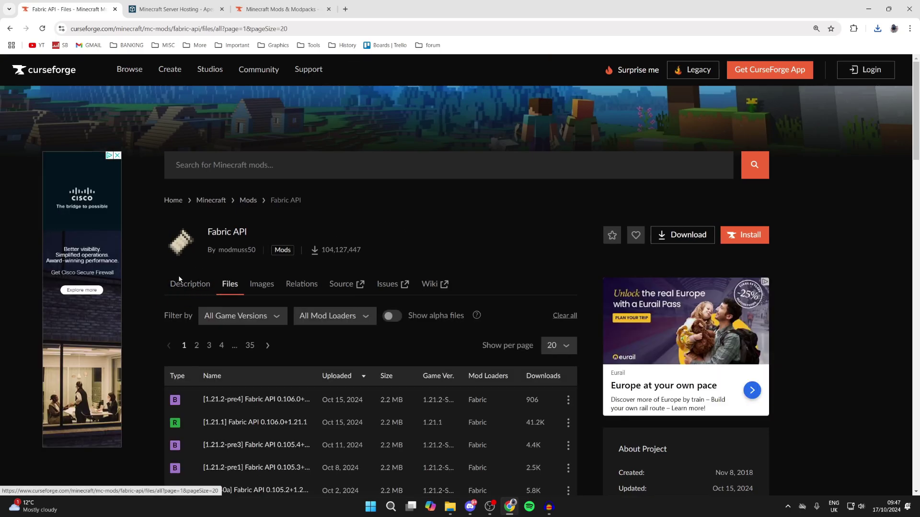
scroll(193, 273, down, 2)
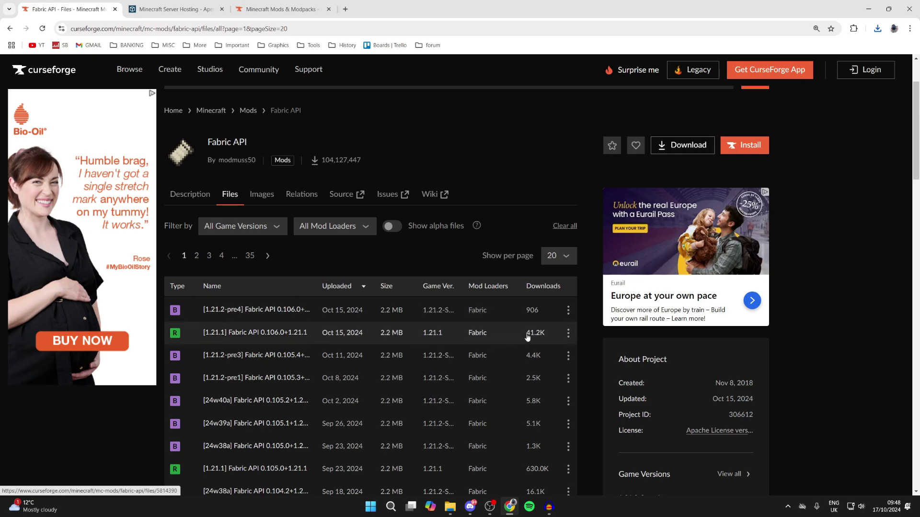
click(572, 336)
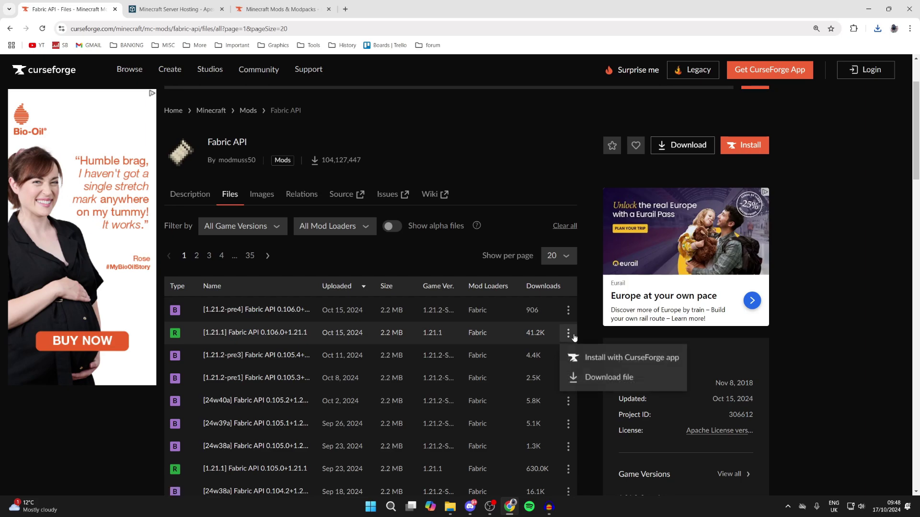
click(597, 381)
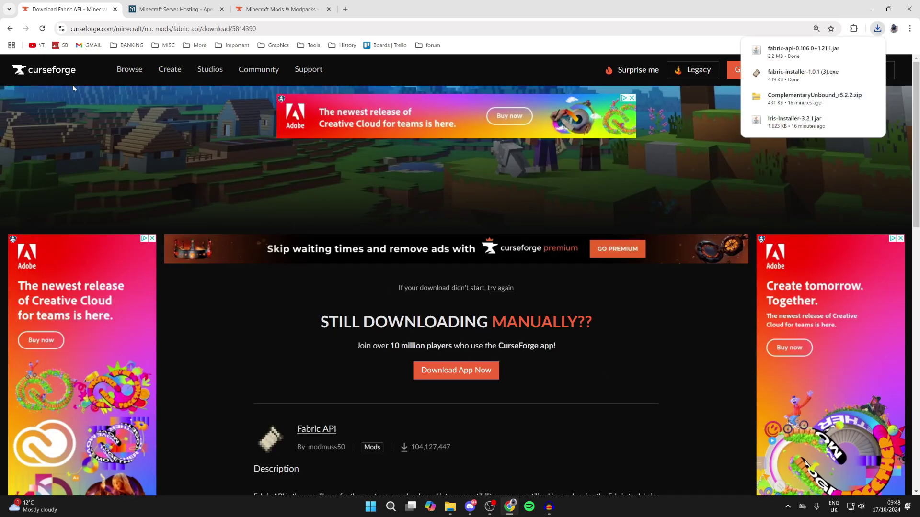
Step: Go to the CurseForge home page, open Minecraft and browse its Mods category
click(58, 72)
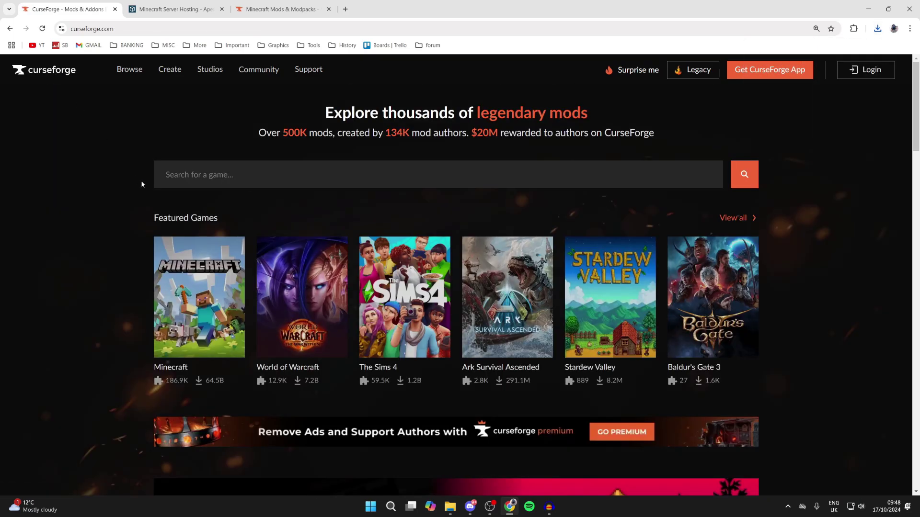
scroll(182, 222, down, 3)
scroll(181, 228, up, 3)
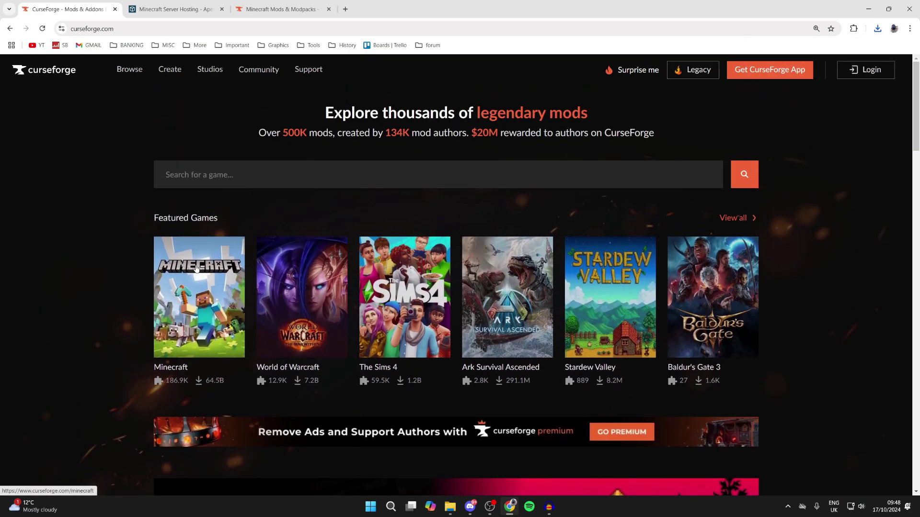
click(208, 286)
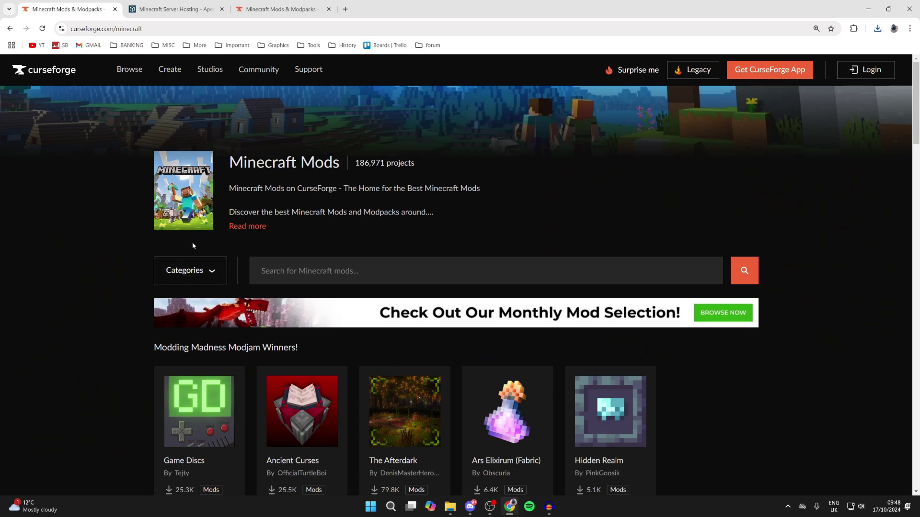
scroll(193, 259, down, 1)
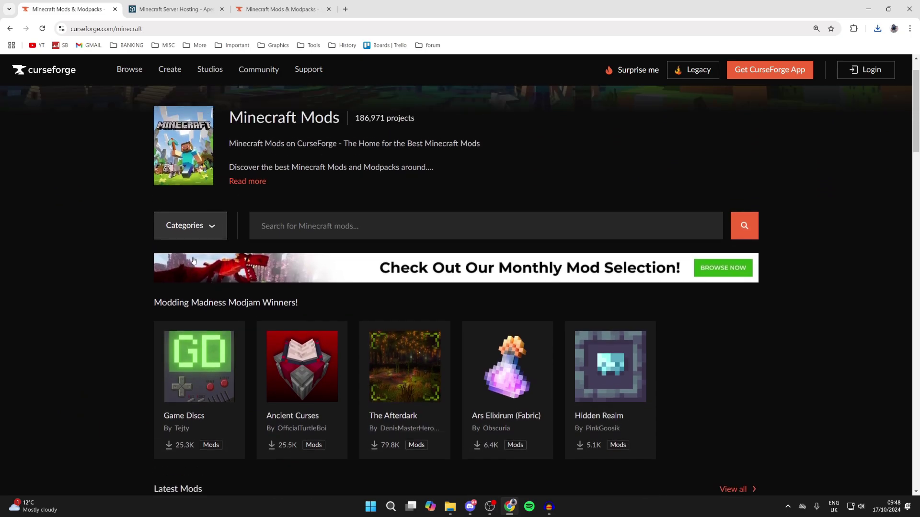
click(200, 218)
click(246, 263)
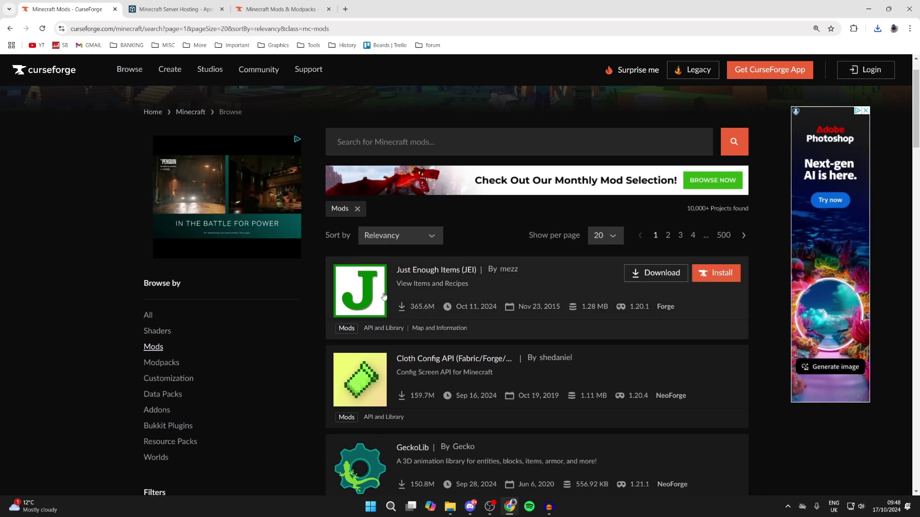
Step: Open Just Enough Items (JEI) and download its file 19.21.0.246 for Fabric 1.21.1
click(379, 311)
click(226, 285)
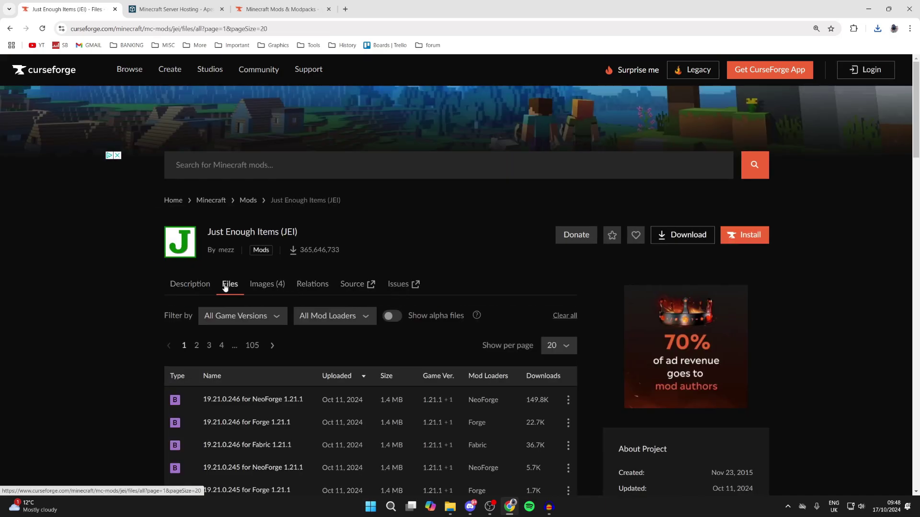
scroll(226, 287, down, 2)
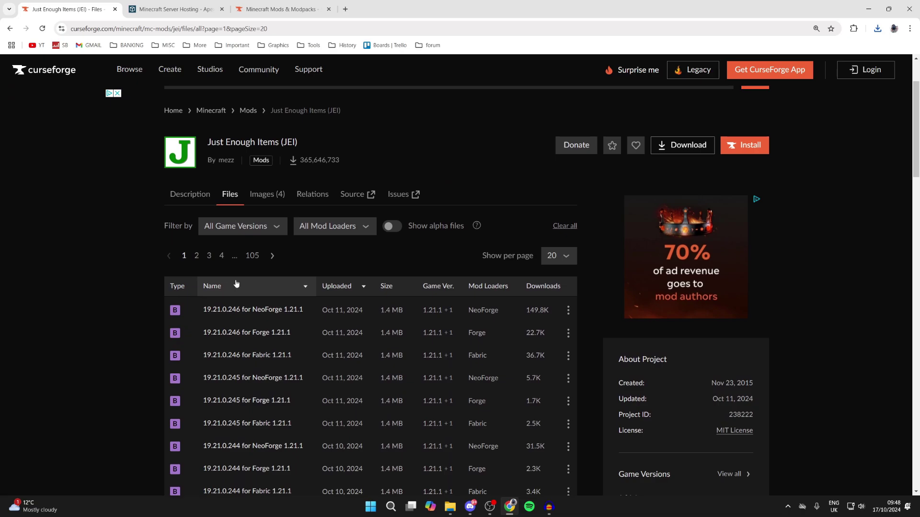
scroll(439, 265, down, 1)
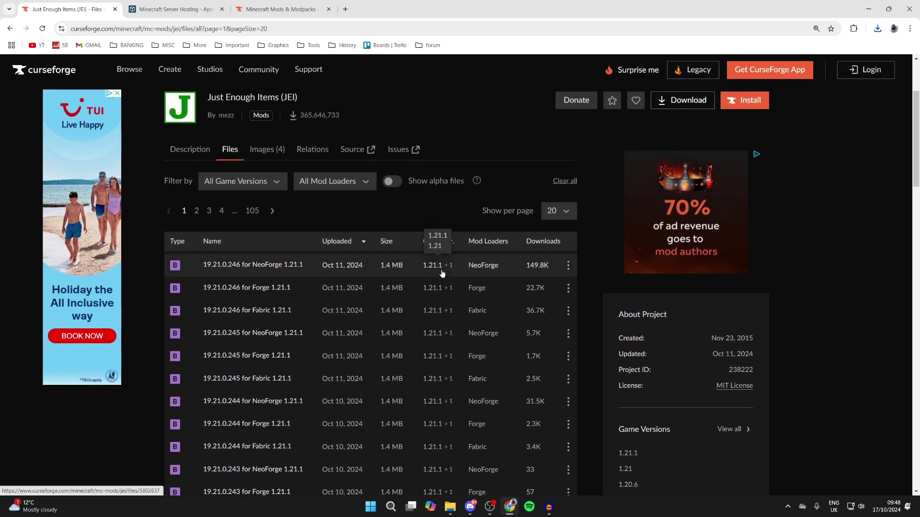
mouse_move(432, 311)
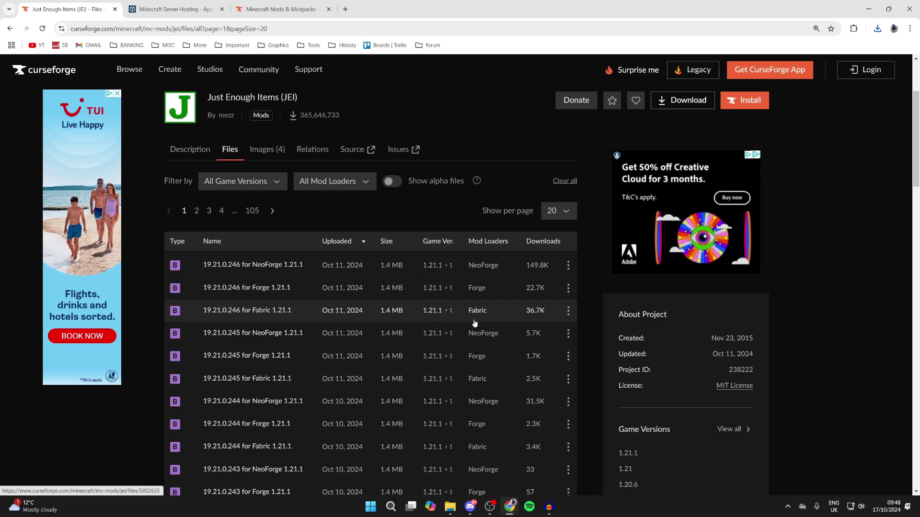
mouse_move(552, 315)
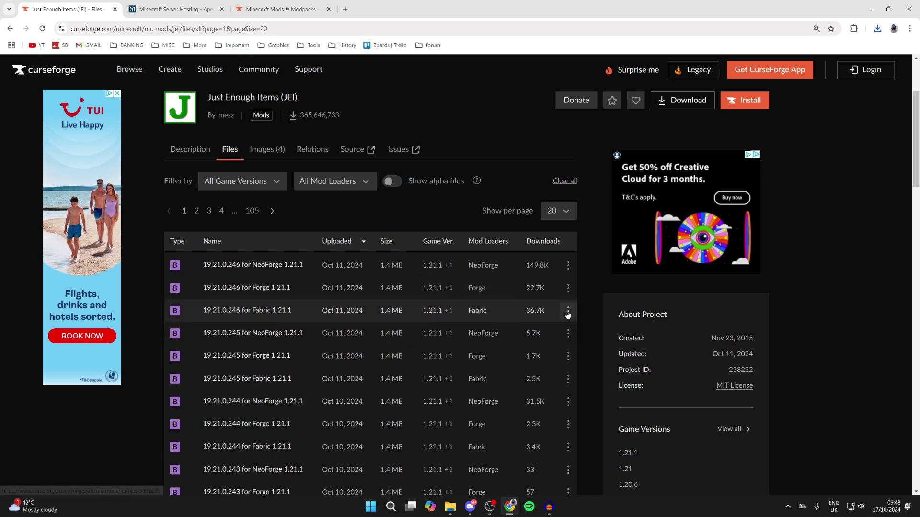
click(568, 313)
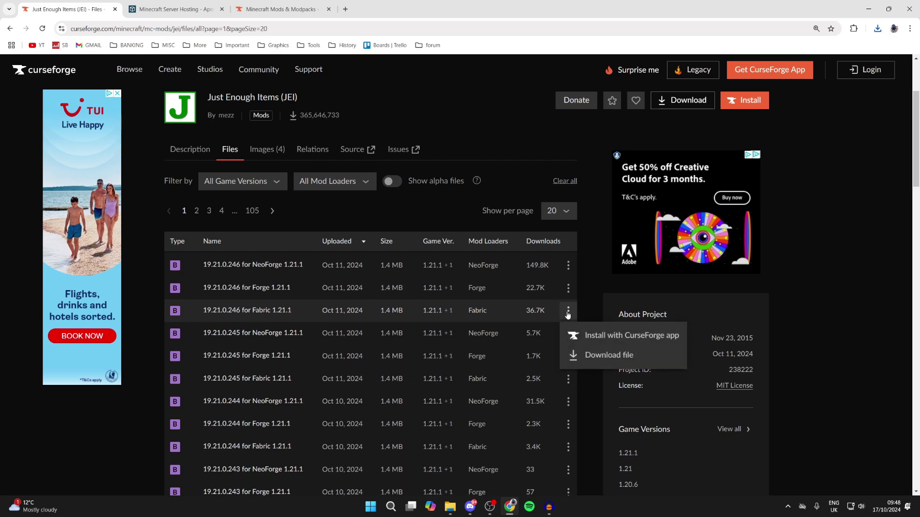
click(591, 354)
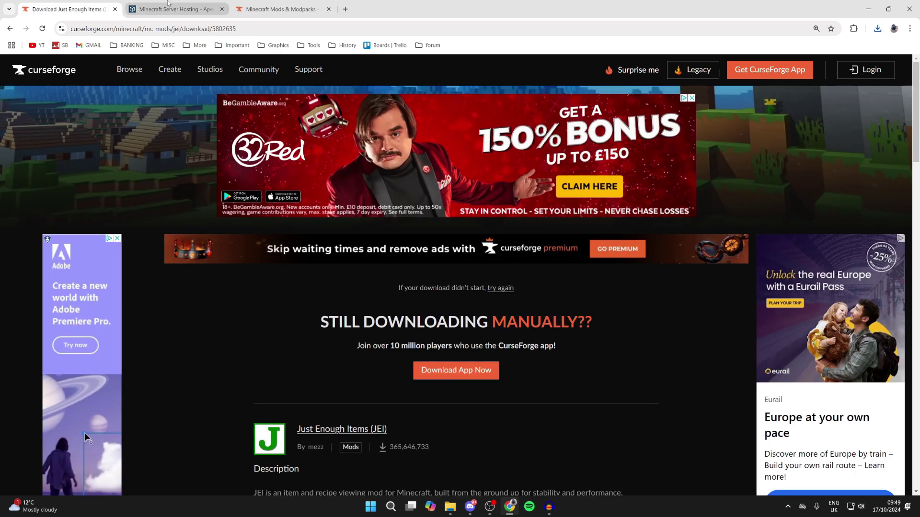
Step: Look through the Minecraft server hosting features on the already open Apex Hosting page
click(167, 4)
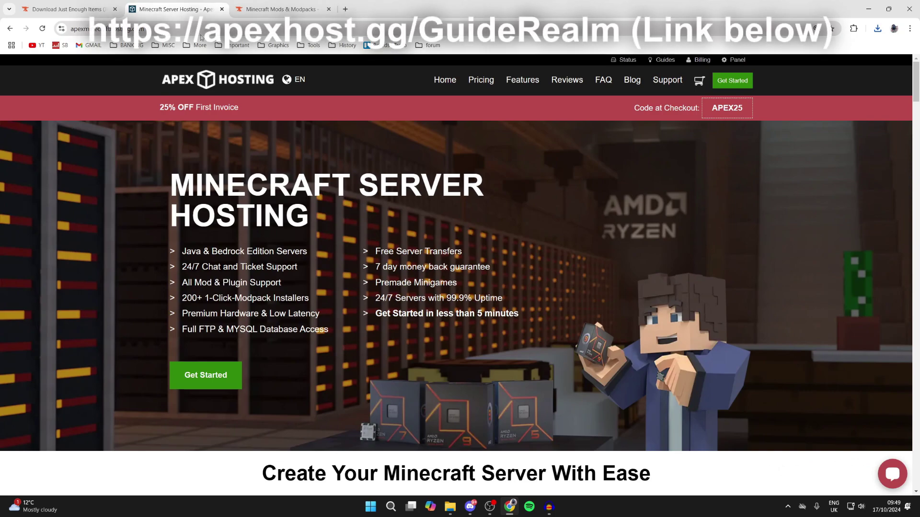
scroll(320, 166, down, 5)
scroll(320, 166, down, 3)
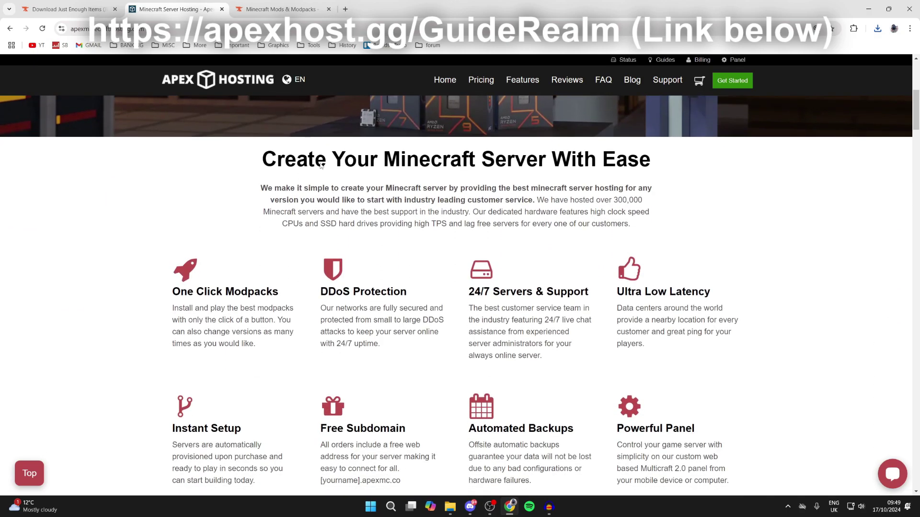
drag(466, 248, 590, 245)
click(569, 245)
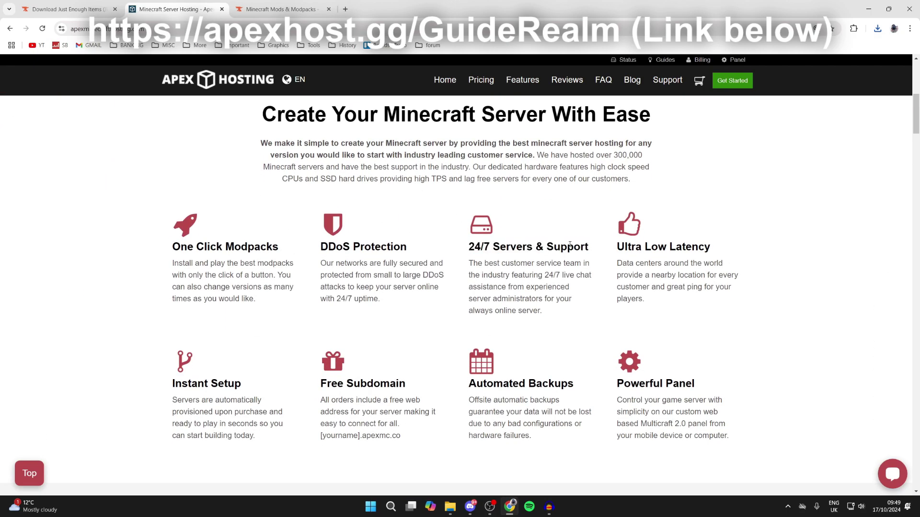
scroll(551, 244, down, 1)
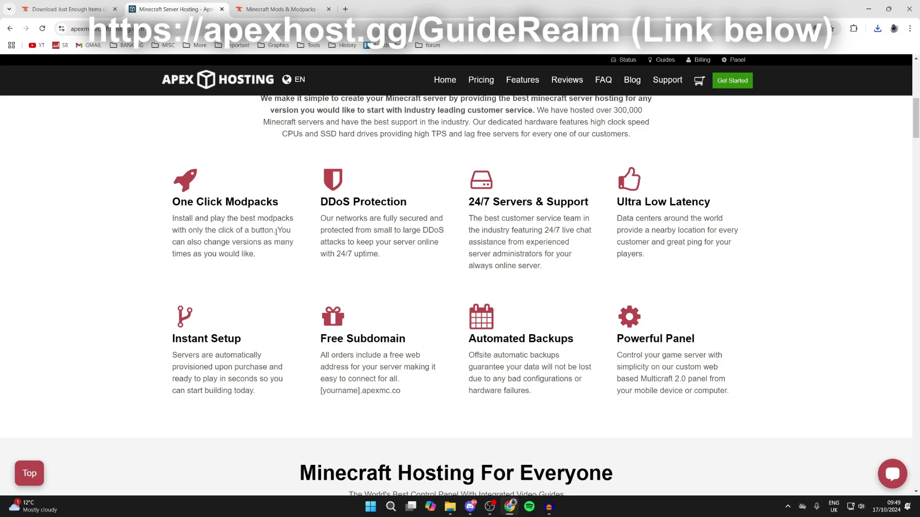
scroll(450, 351, up, 8)
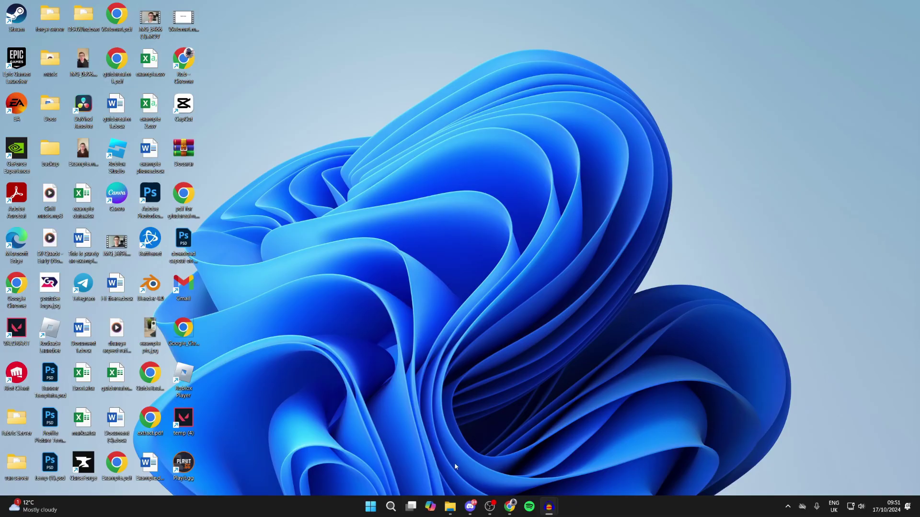
Step: Move the JEI jar, Fabric API jar and Fabric installer from Downloads to the desktop, then minimize File Explorer
click(450, 507)
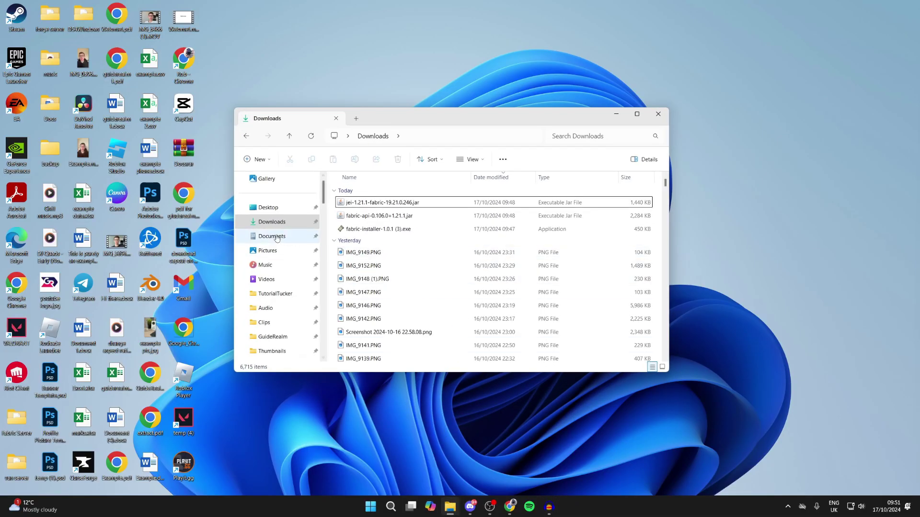
click(265, 225)
drag(337, 232, 781, 201)
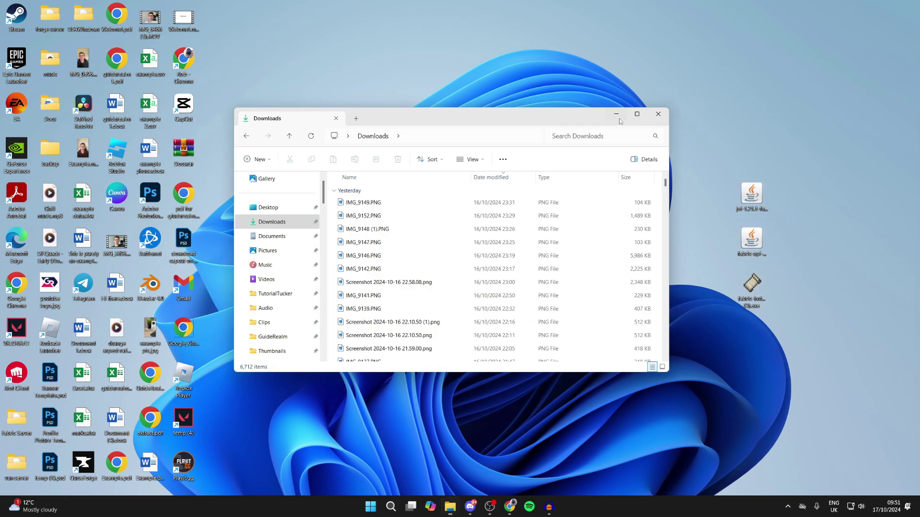
click(618, 117)
Step: Run the Fabric installer from the desktop, install the client for Minecraft 1.21.1, and close the installer
click(752, 286)
double_click(753, 287)
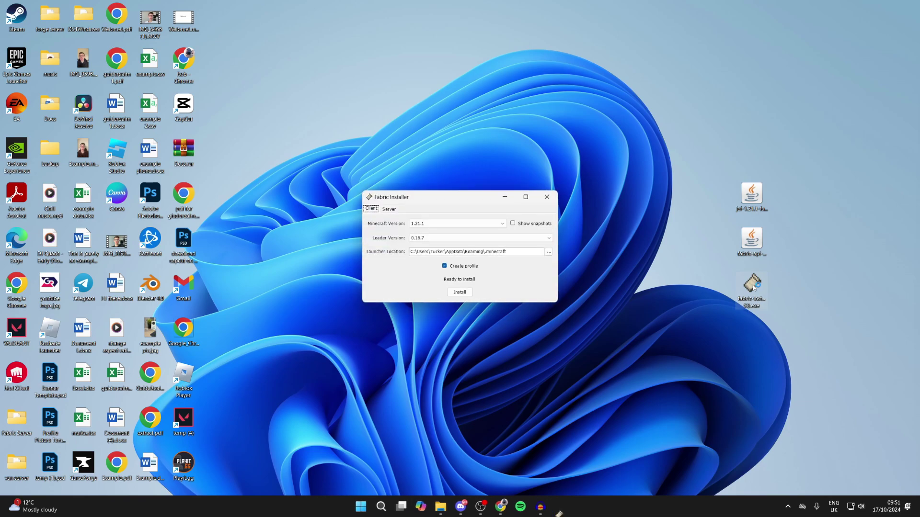
click(432, 224)
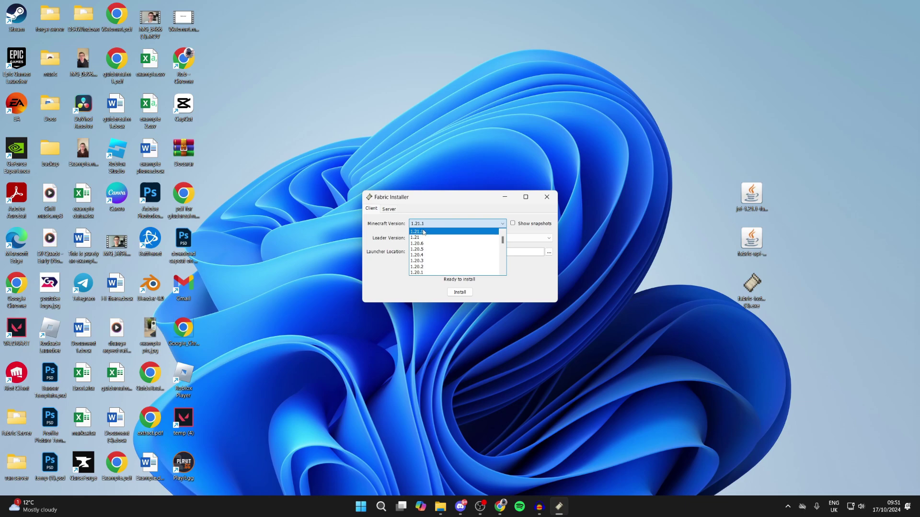
click(424, 232)
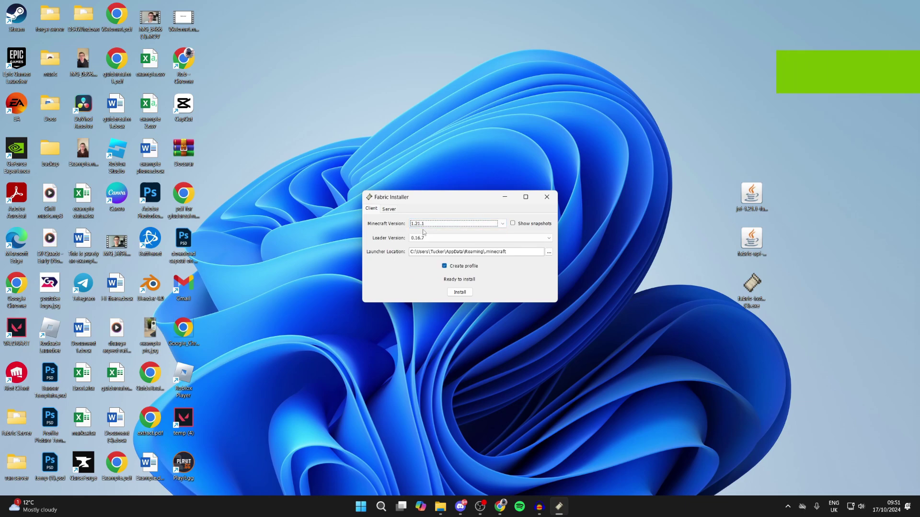
click(467, 294)
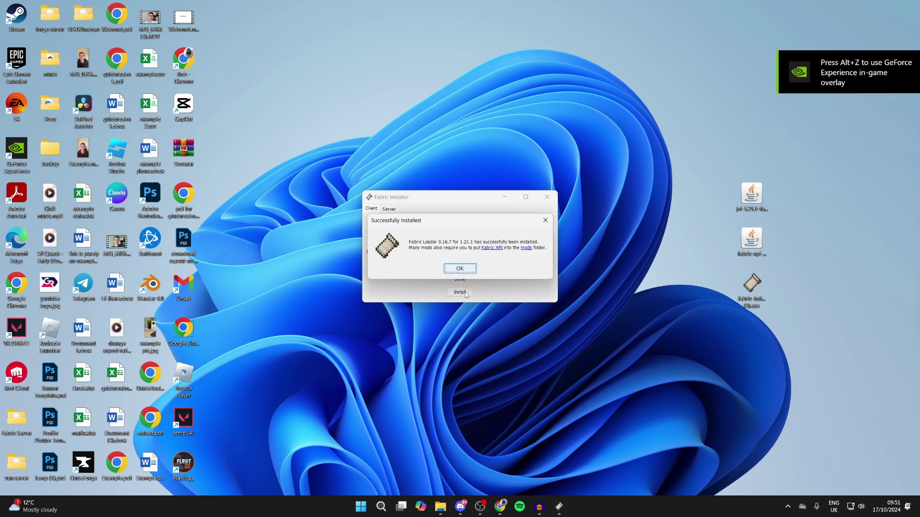
click(460, 268)
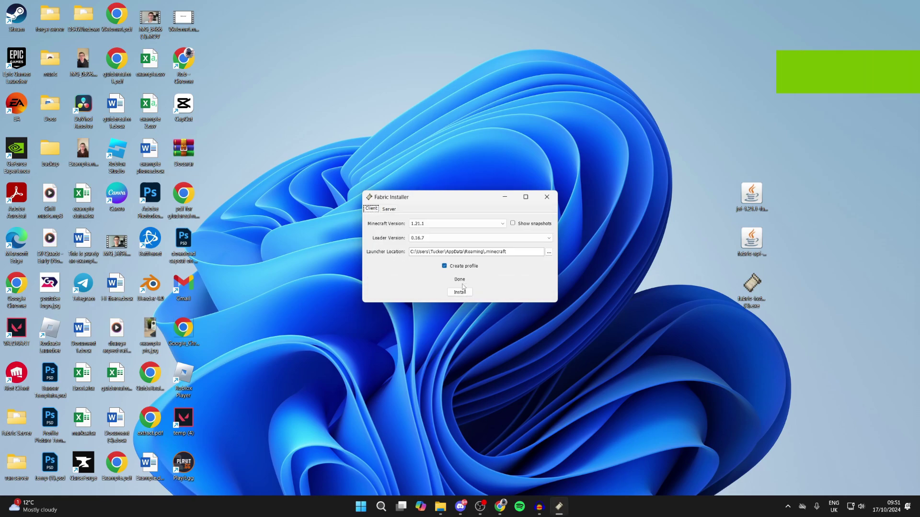
click(548, 197)
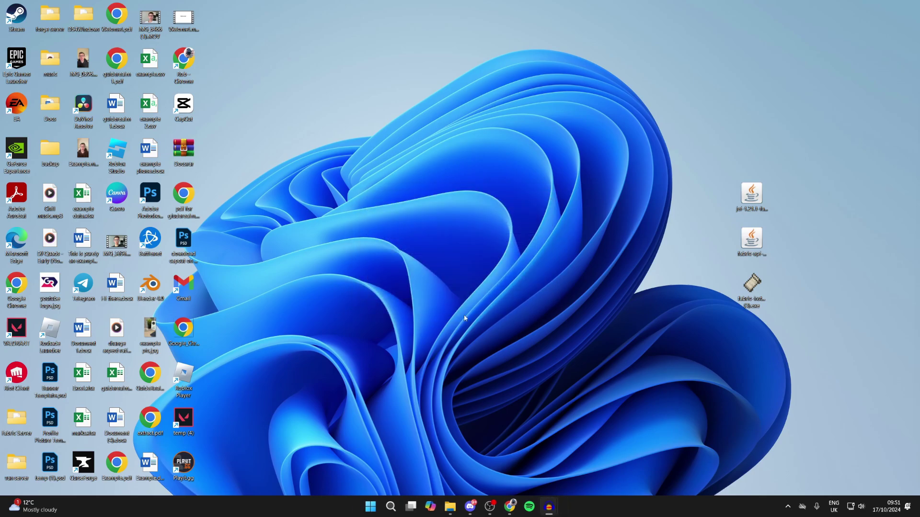
Step: Open Minecraft Launcher and open the game folder of the fabric-loader-1.21.1 Java Edition installation
click(390, 506)
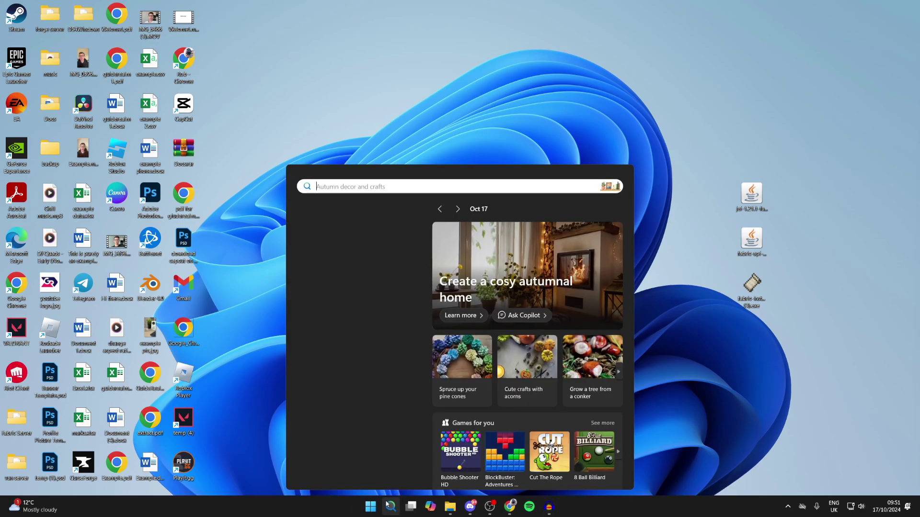
text(min)
key(Return)
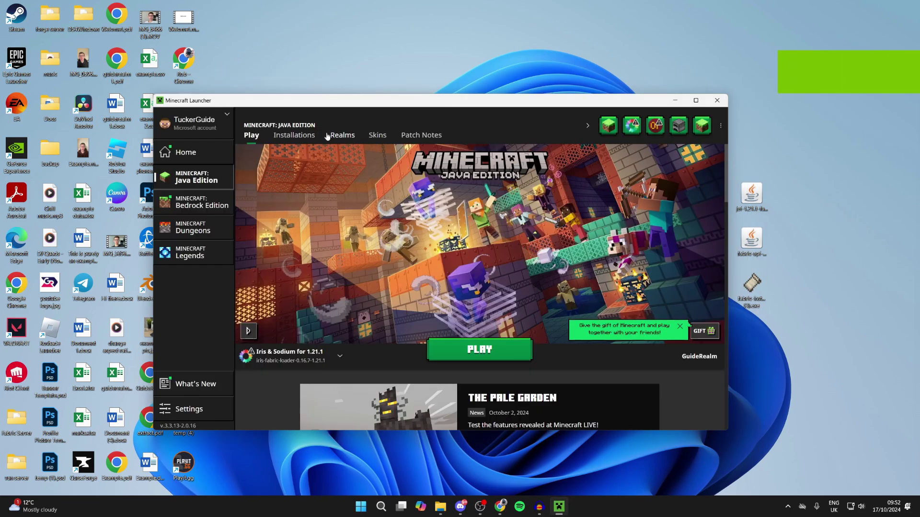
click(298, 136)
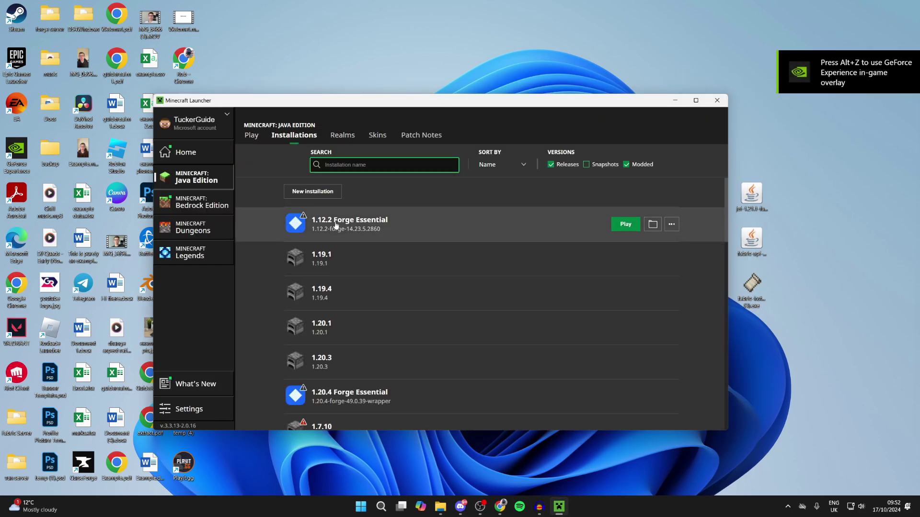
scroll(336, 225, down, 8)
scroll(335, 226, down, 3)
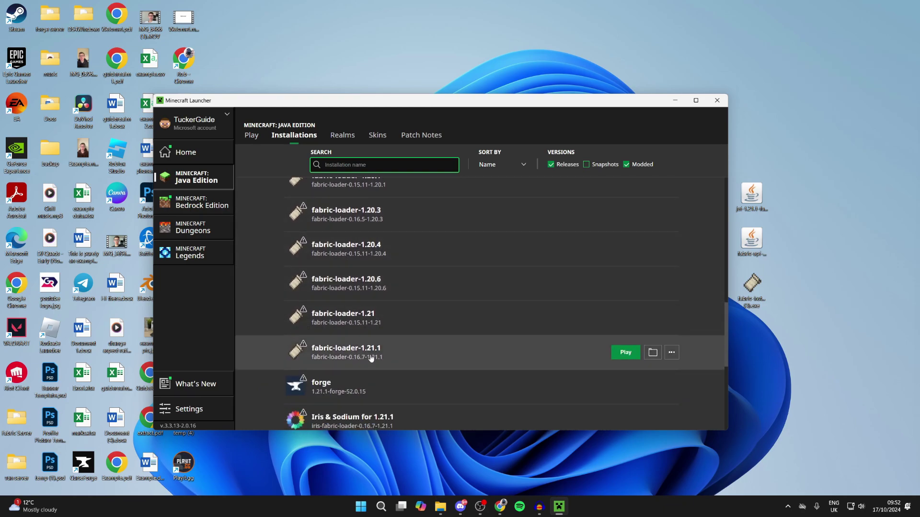
click(653, 353)
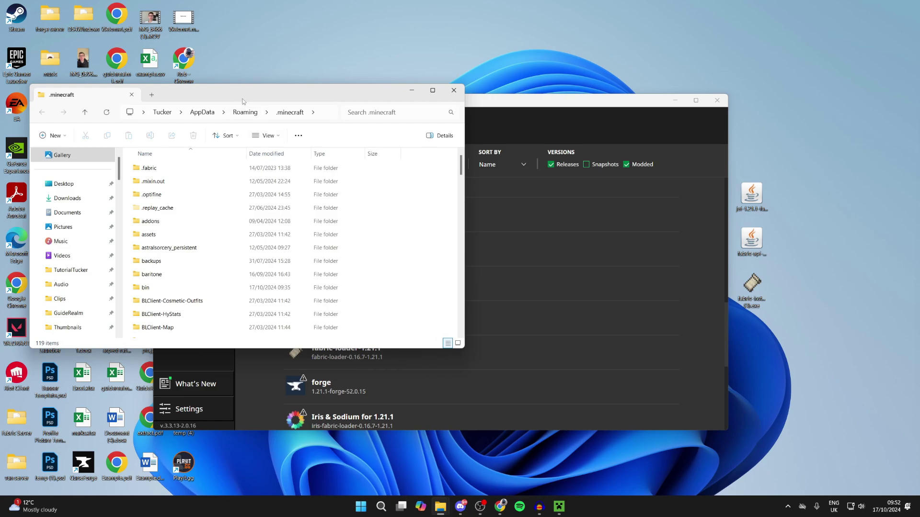
Step: Move the JEI and Fabric API jars from the desktop into the mods folder of .minecraft, then close File Explorer
drag(309, 93, 395, 117)
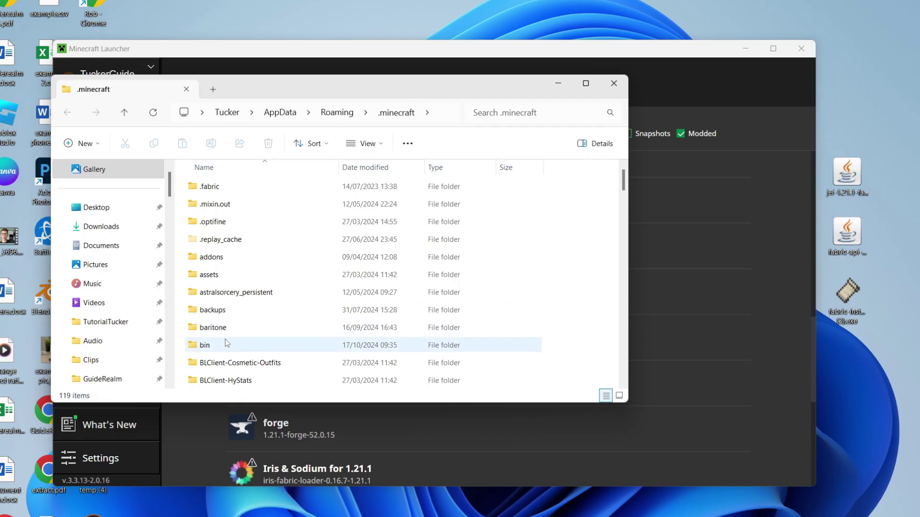
scroll(249, 312, down, 2)
scroll(227, 343, down, 3)
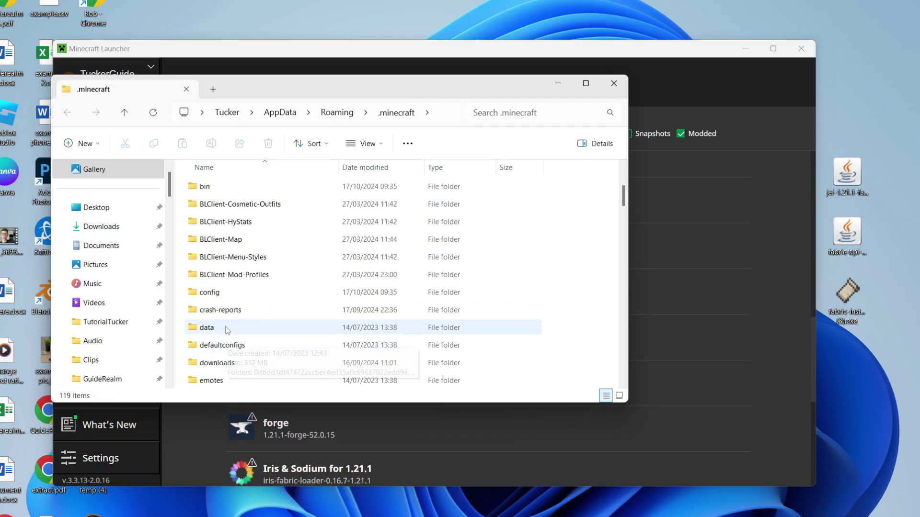
scroll(221, 329, down, 2)
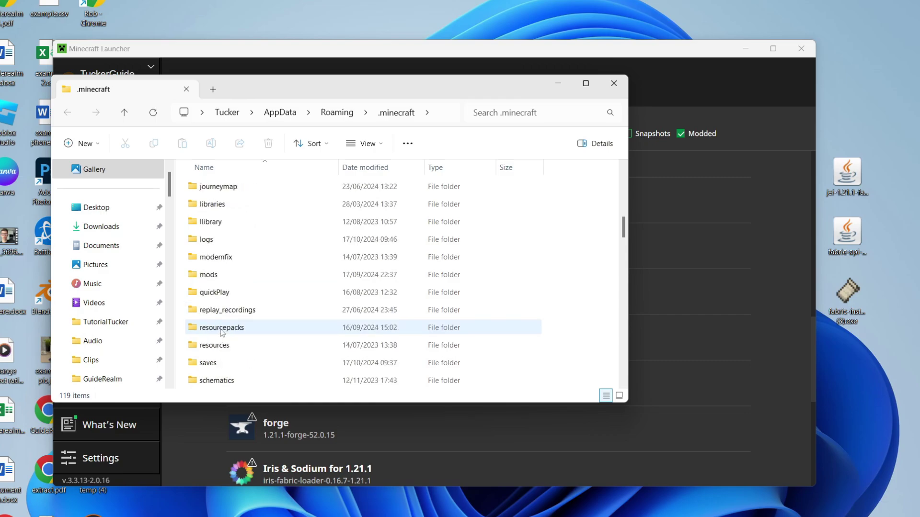
double_click(221, 275)
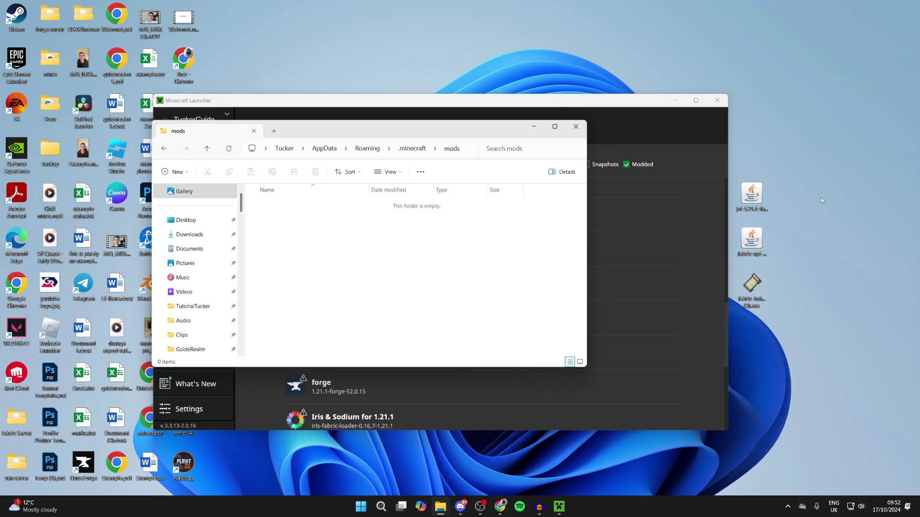
drag(778, 215, 479, 225)
click(584, 131)
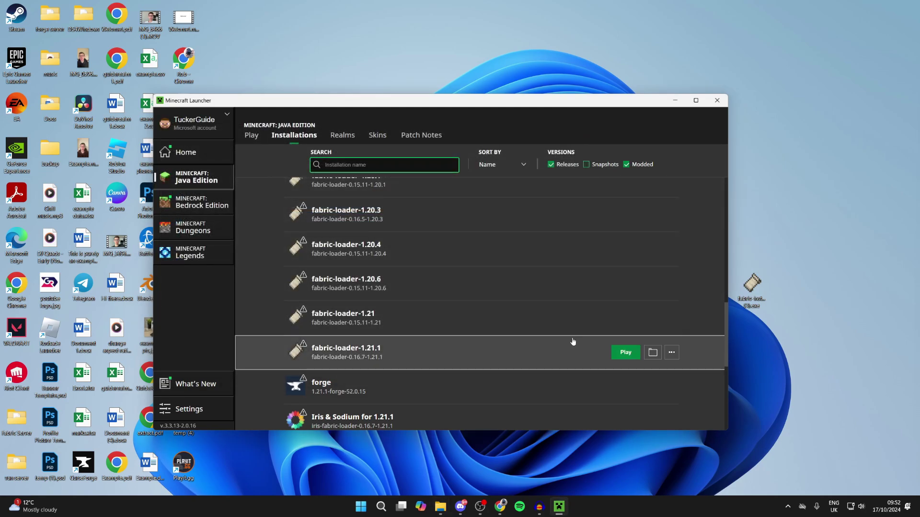
Step: Play the fabric-loader-1.21.1 installation, accepting the risks with no further warnings, and open the inventory in a singleplayer world
click(626, 352)
click(410, 284)
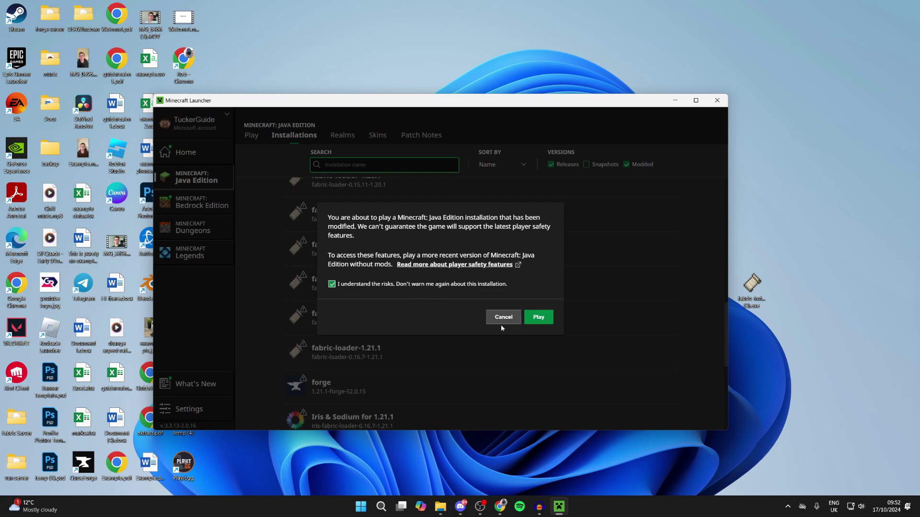
click(539, 319)
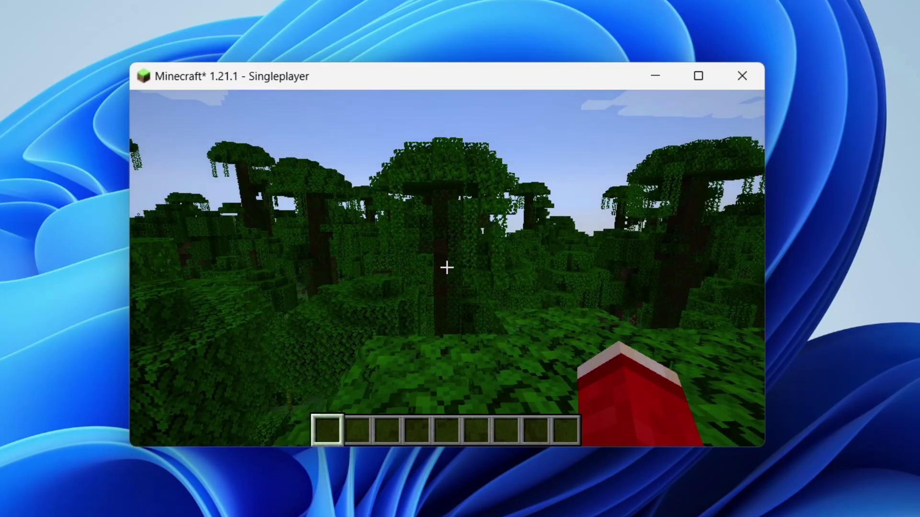
key(e)
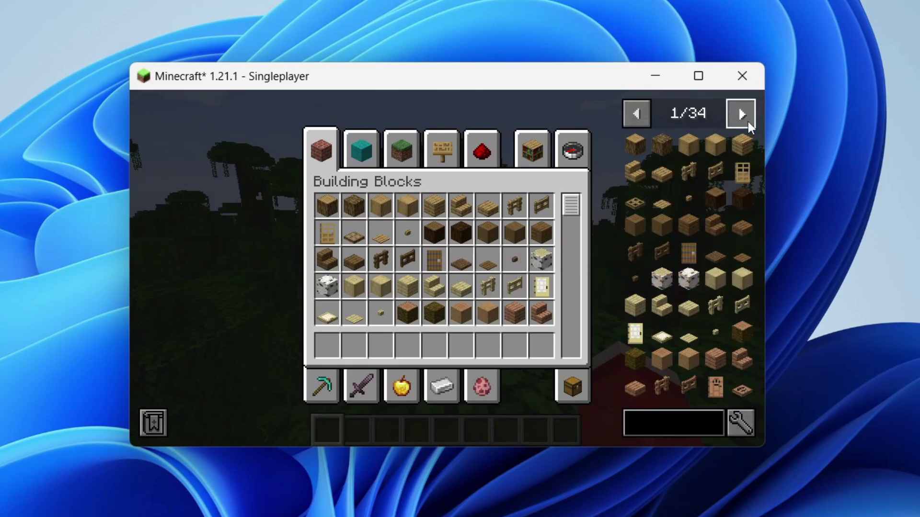